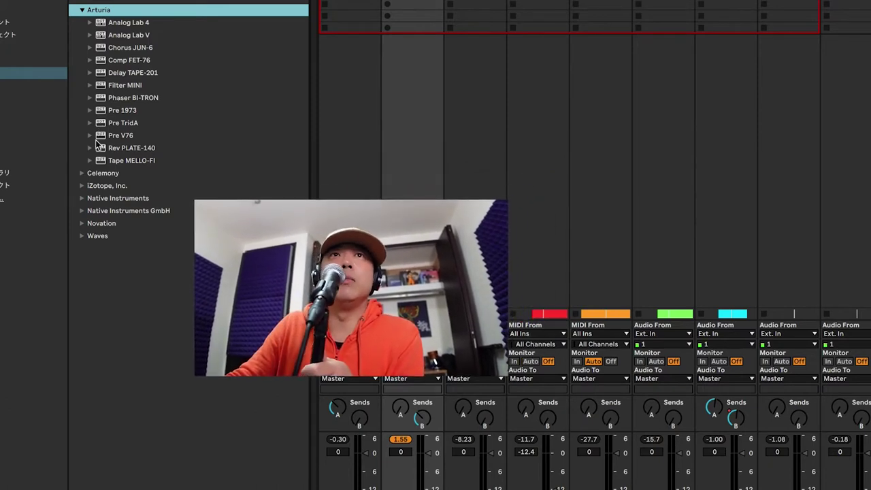
- Load Delay TAPE-201 on the ARCANDO vocal track with the "1.4d 1.8d Stereo" preset and audition it in playback
left_click(115, 72)
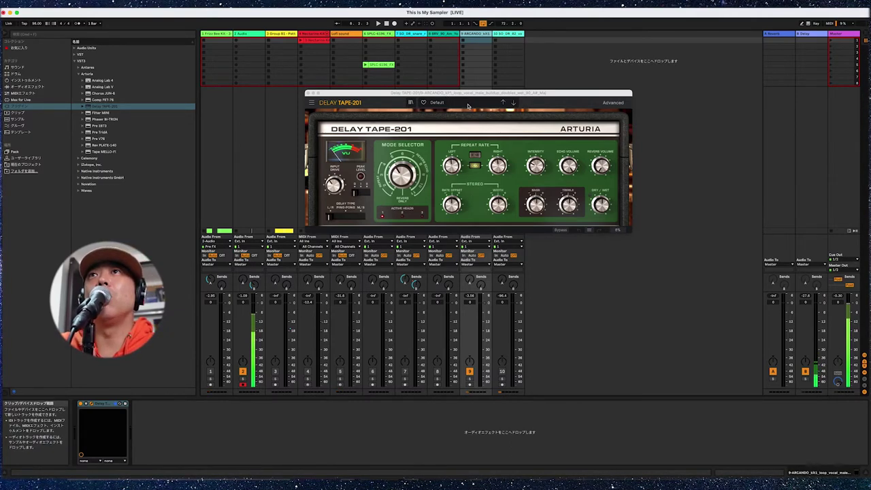
left_click(437, 103)
mouse_move(475, 113)
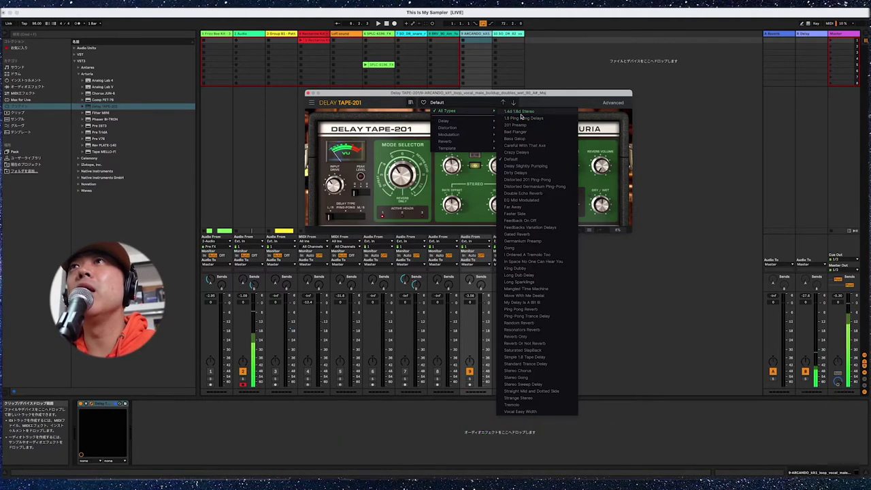
left_click(522, 111)
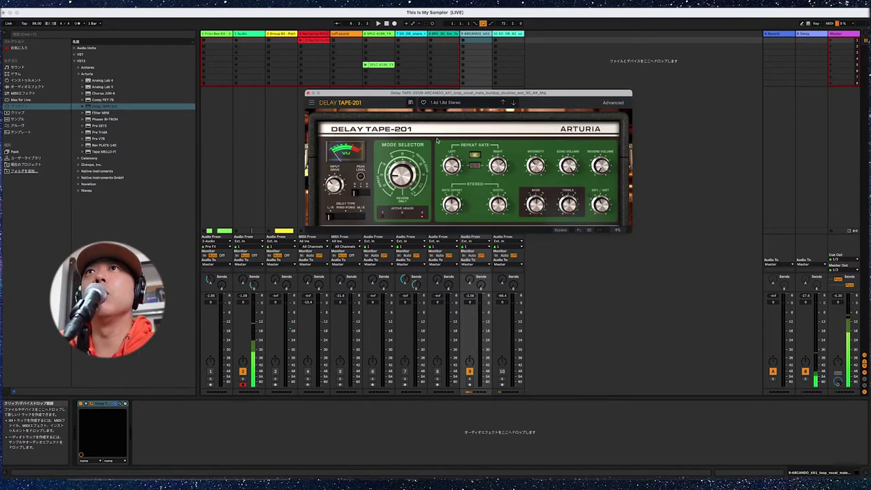
left_click(379, 23)
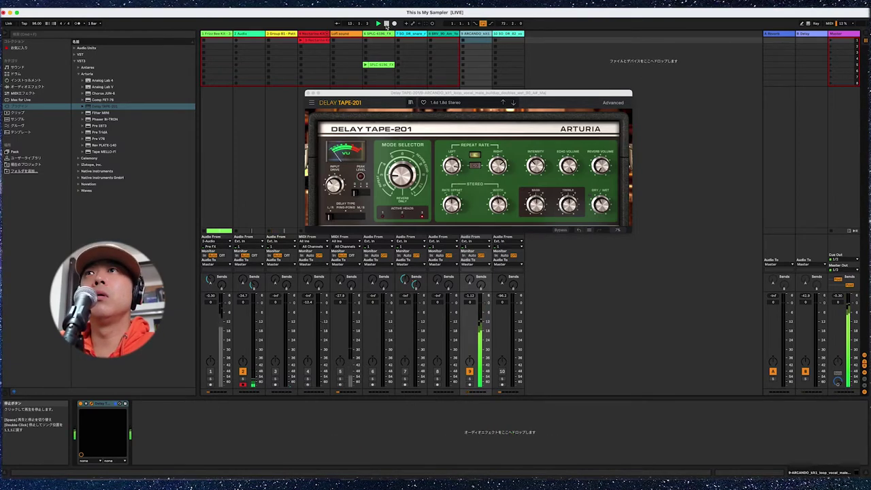
left_click(387, 24)
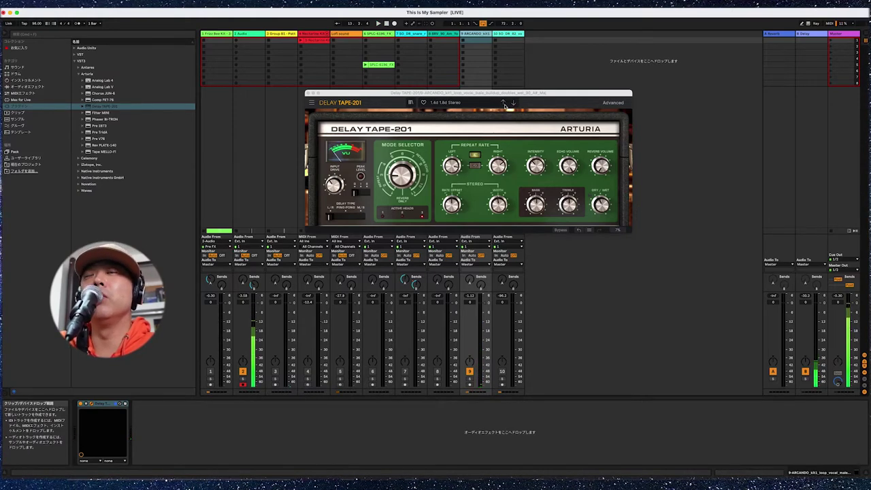
- Switch Delay TAPE-201 to the "1.8 Ping Pong Delays" preset and compare playback with the effect active and bypassed
left_click(514, 103)
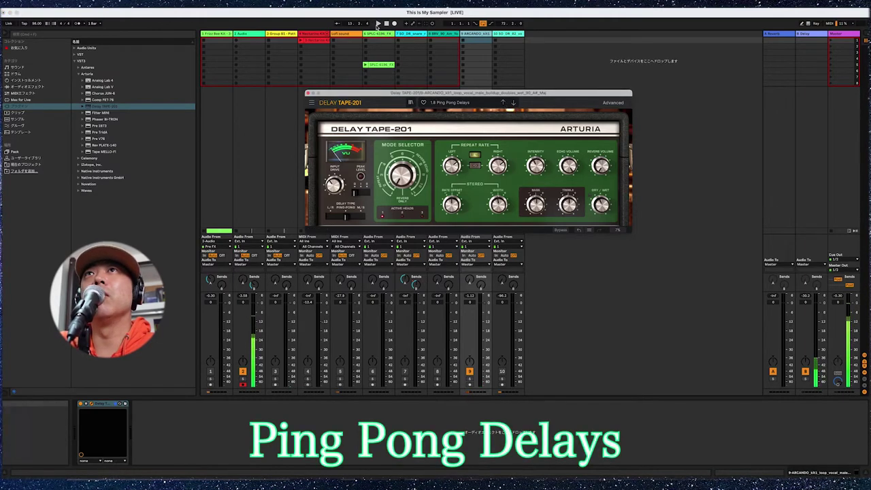
left_click(378, 25)
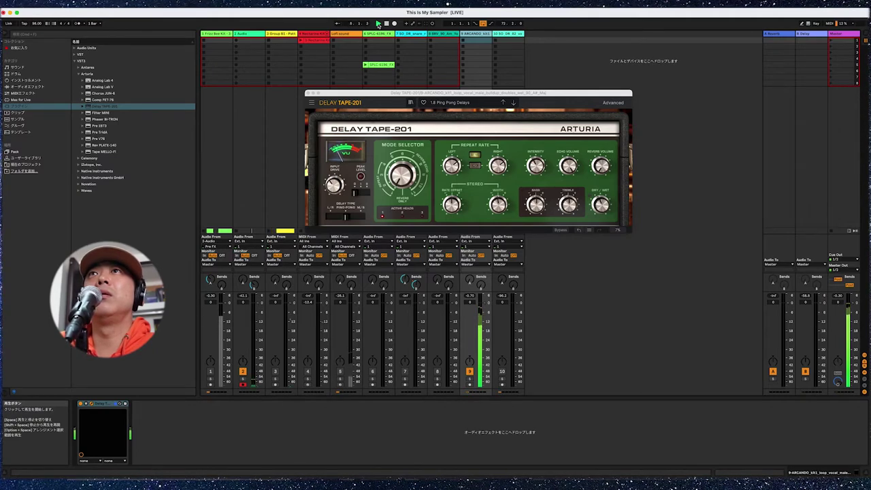
left_click(558, 230)
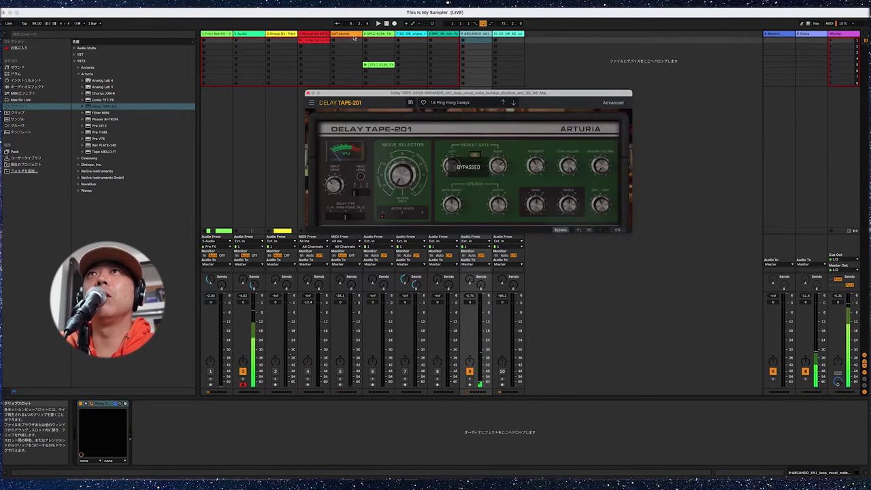
left_click(379, 23)
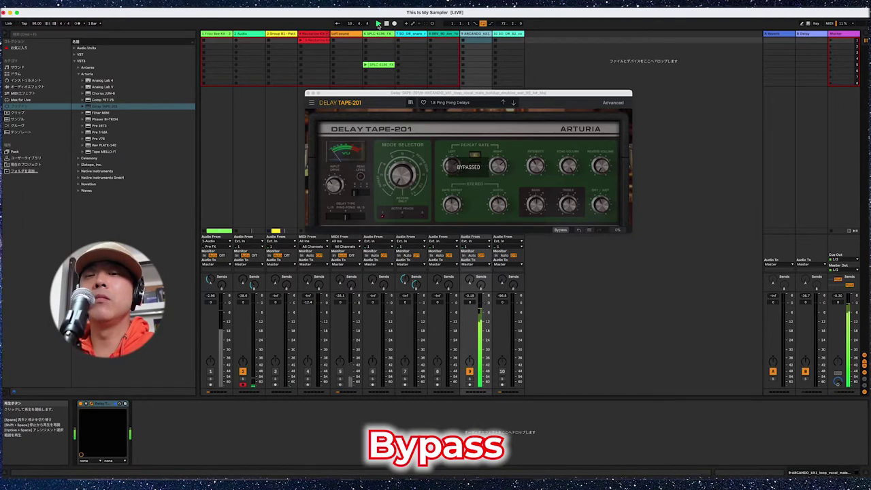
left_click(386, 24)
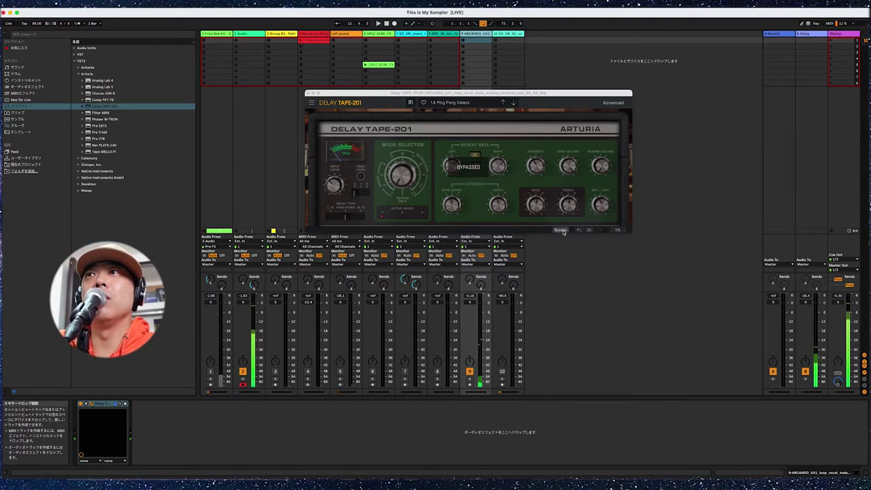
left_click(562, 230)
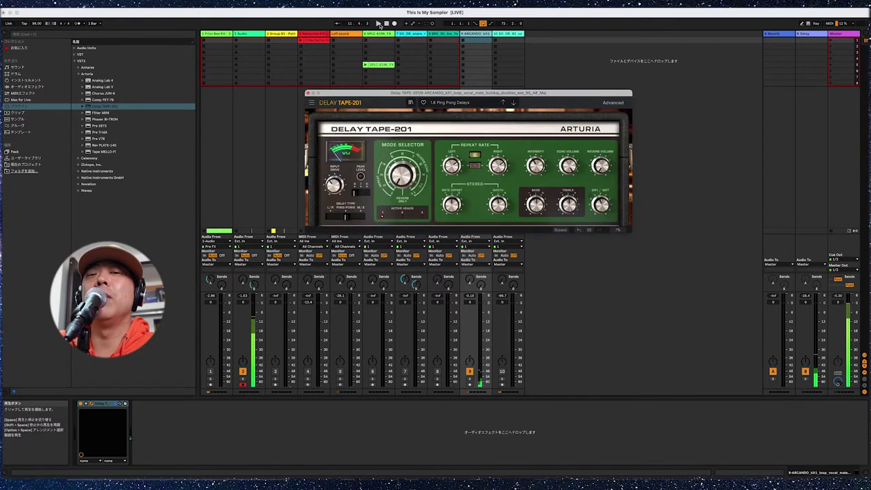
left_click(379, 24)
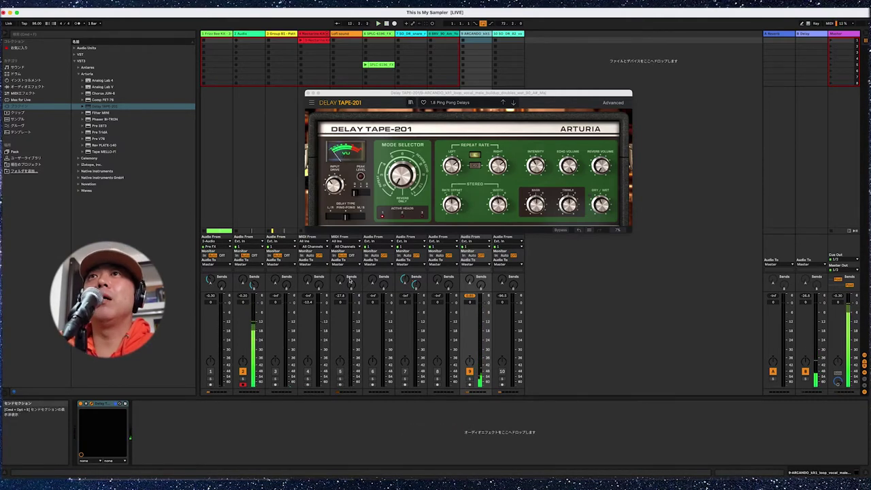
left_click(499, 167)
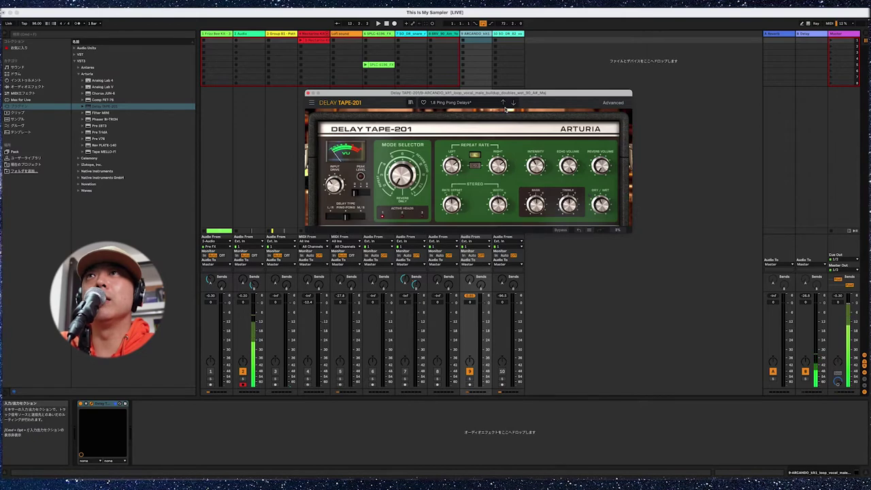
- Activate tracks 1, 3, 4, 5, 6, 7, 8 and 10 so that they play along with the vocal track
left_click(210, 372)
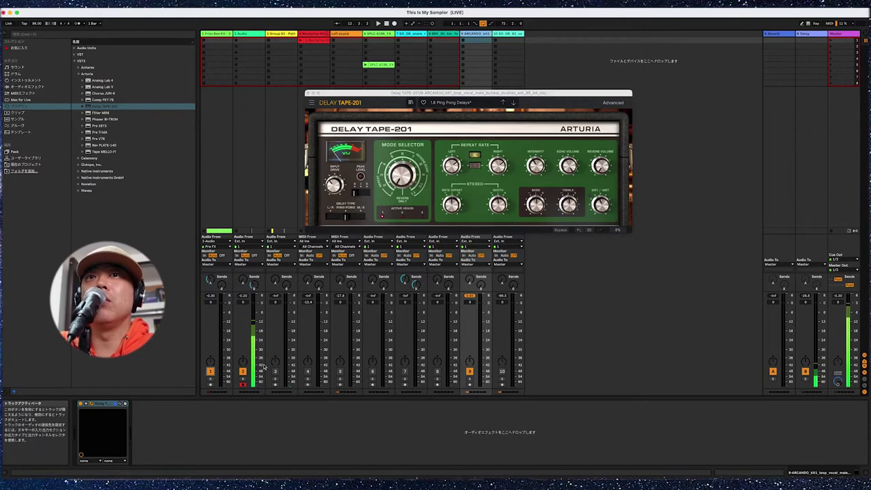
left_click(275, 372)
left_click(308, 372)
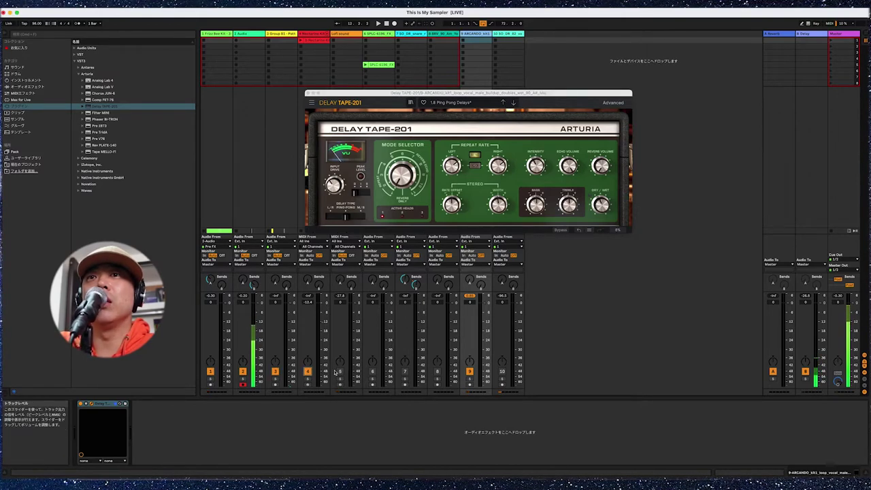
left_click(339, 372)
left_click(372, 371)
left_click(405, 372)
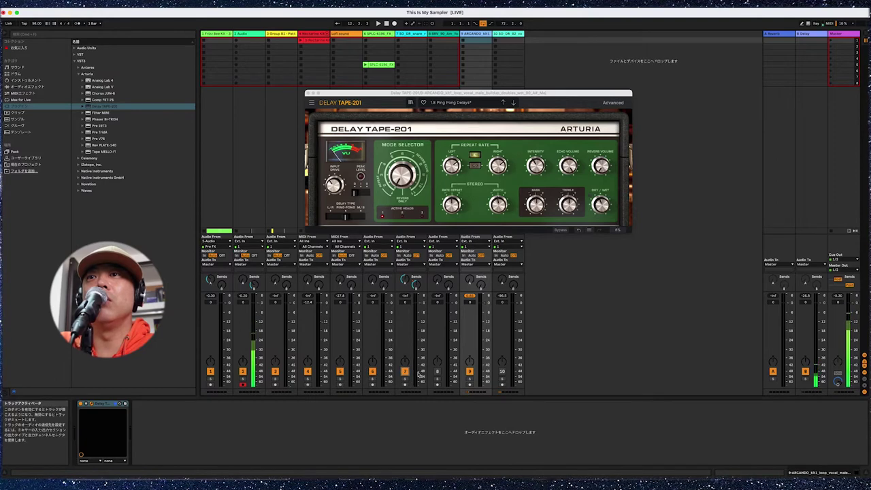
left_click(437, 372)
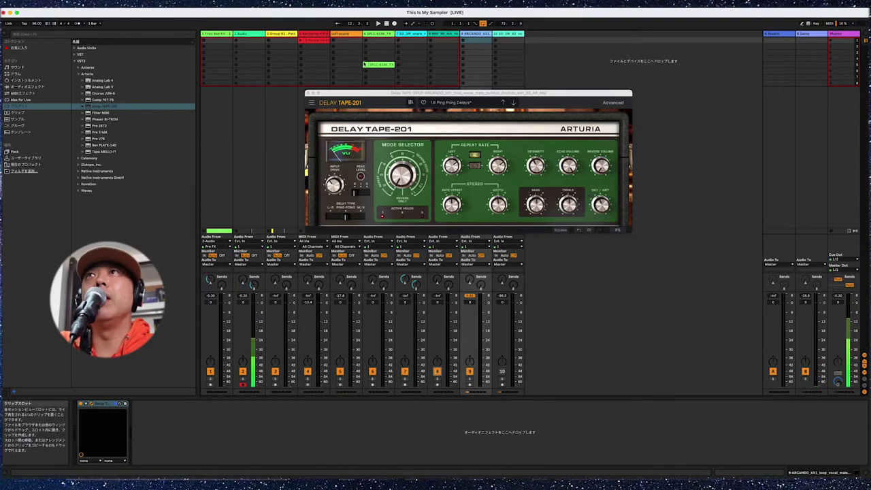
left_click(502, 371)
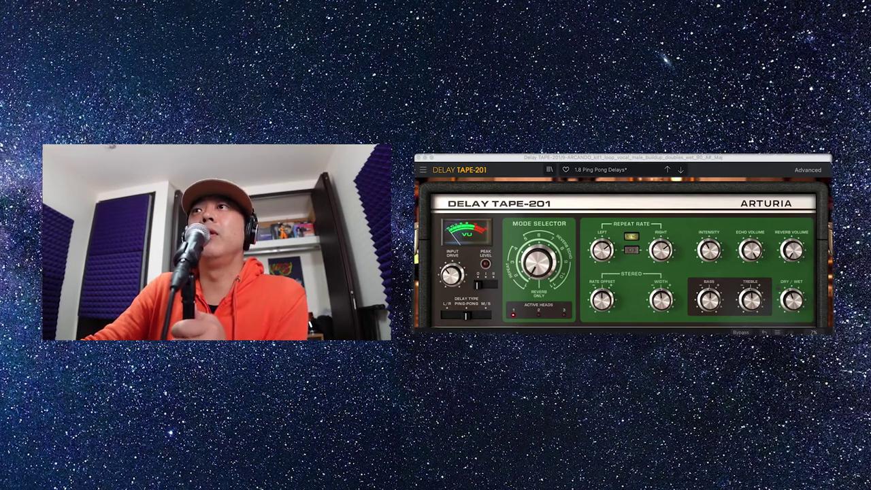
- Move Delay TAPE-201 on to another preset, and deactivate the device on the vocal track, closing its window
left_click(681, 170)
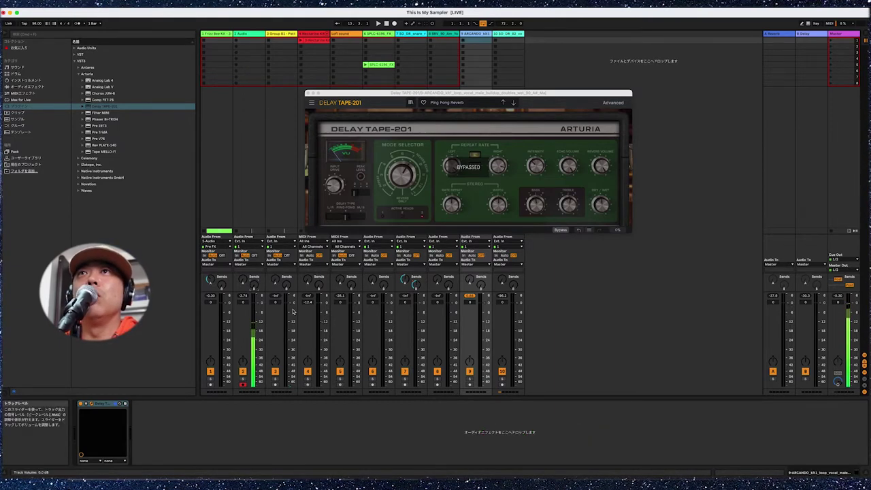
left_click(83, 406)
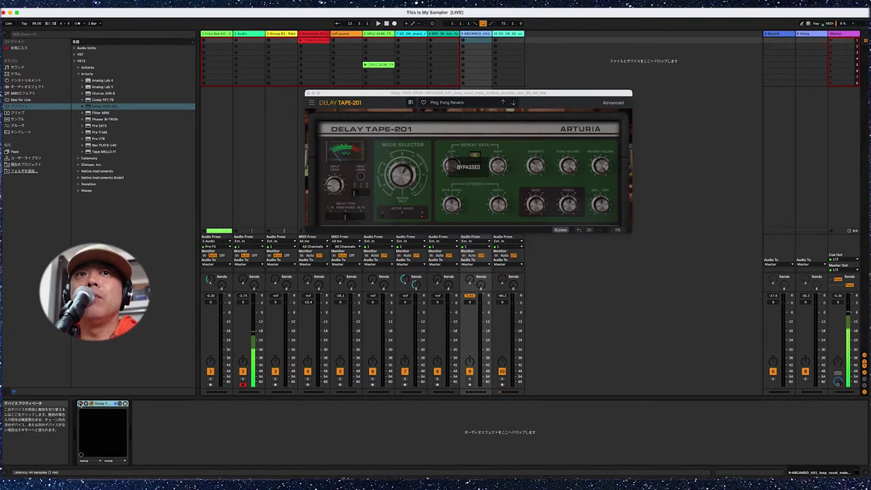
left_click(307, 93)
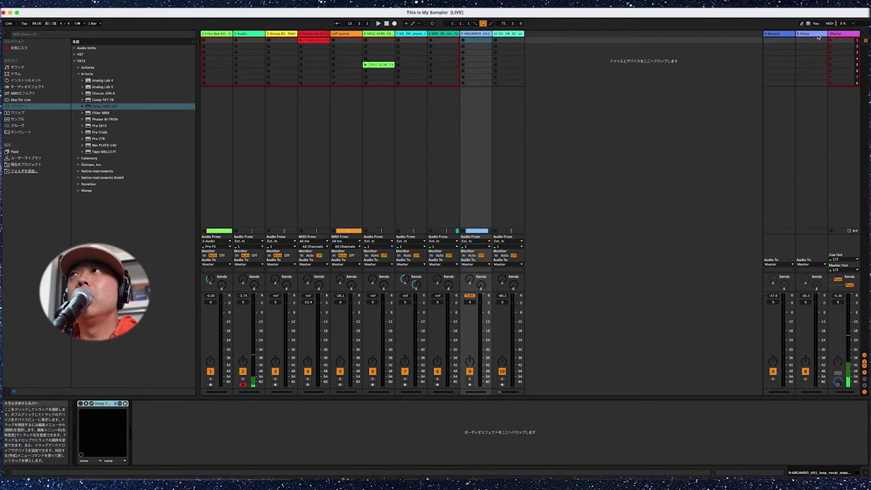
- Add Arturia Tape MELLO-FI to the end of the Master track's effect chain and reposition its window
left_click(854, 35)
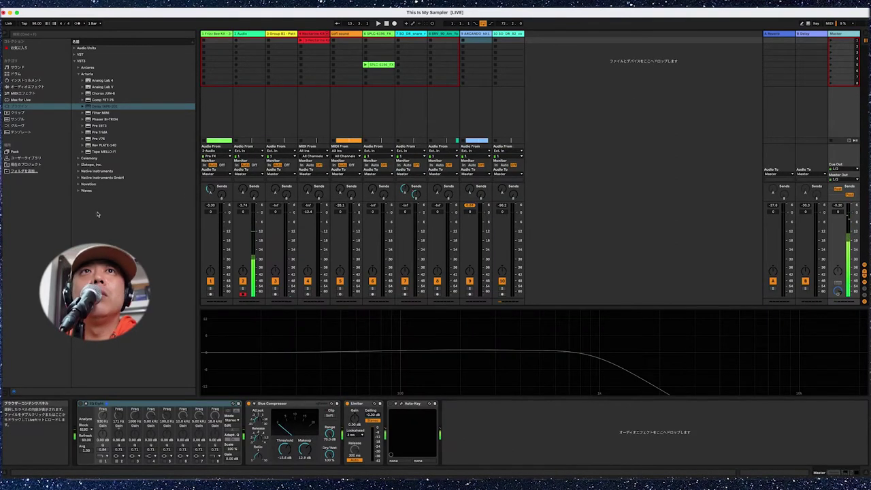
left_click(103, 152)
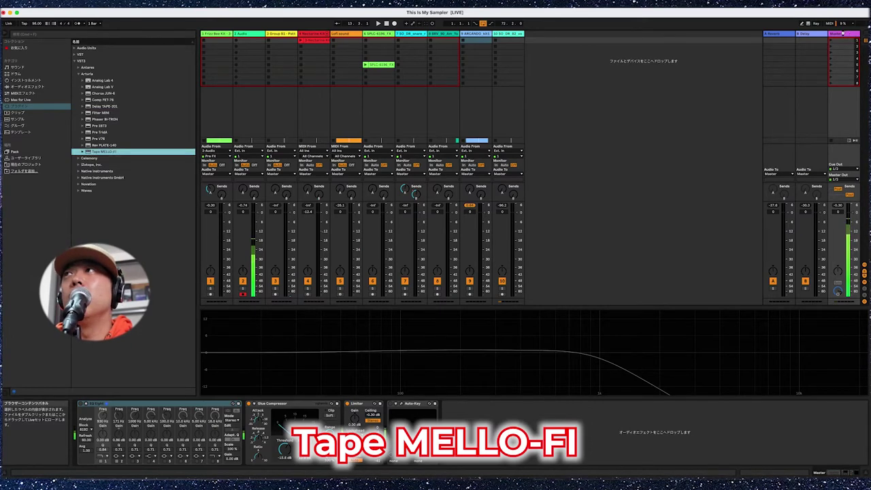
key("Return")
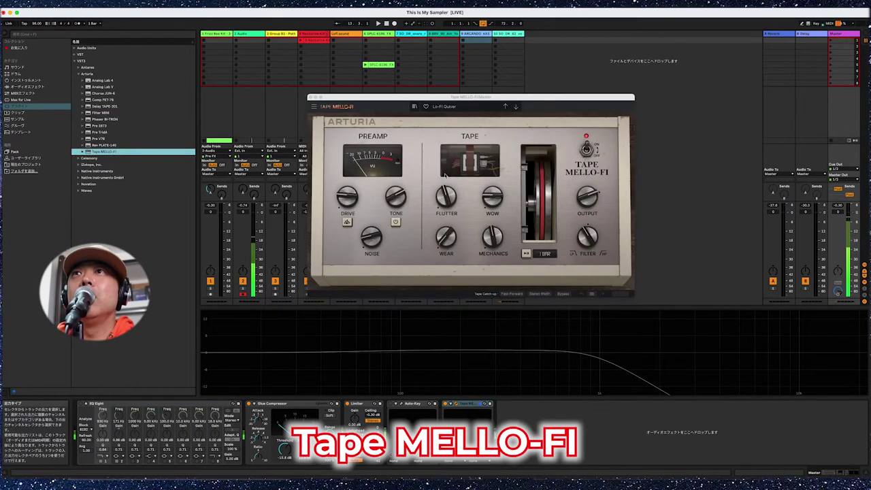
left_click_drag(563, 98, 576, 85)
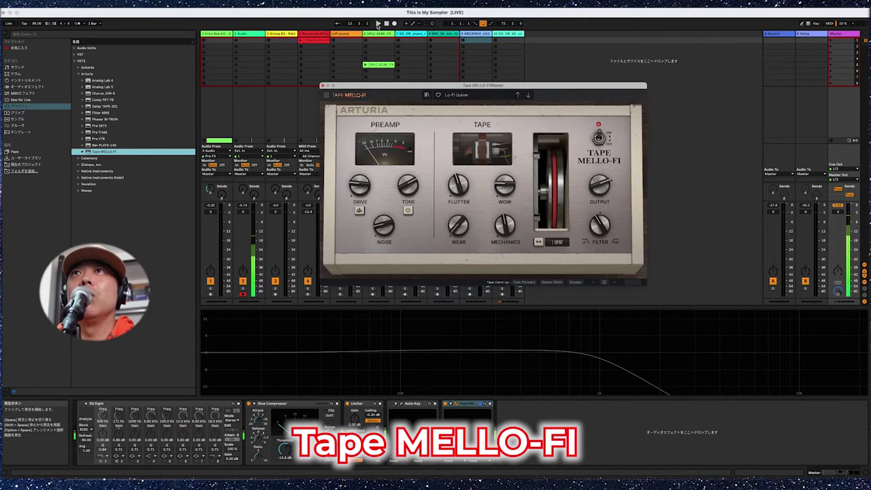
- Play the mix to compare the Lo-Fi Quiver preset of Tape MELLO-FI with the effect active and bypassed
left_click(378, 24)
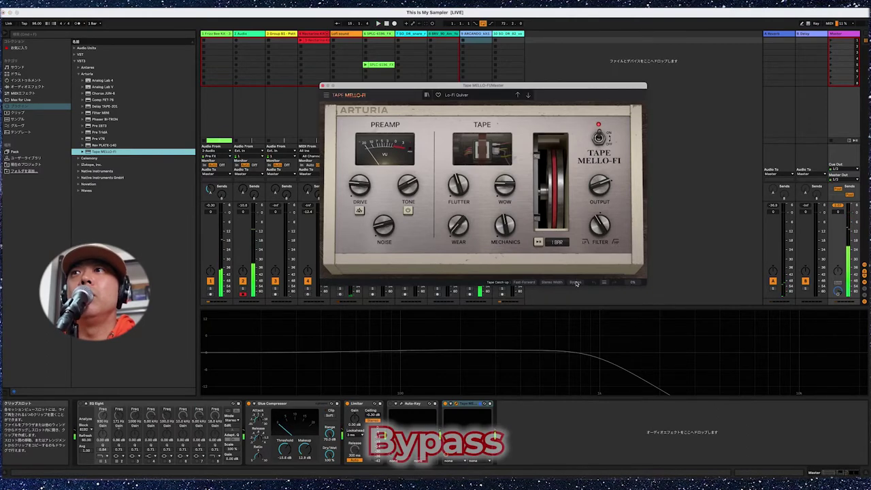
left_click(576, 282)
left_click(379, 24)
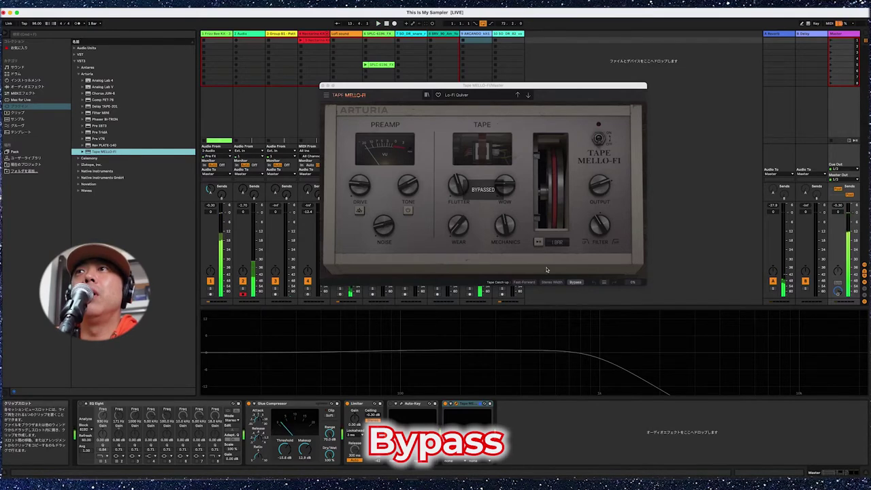
left_click(575, 284)
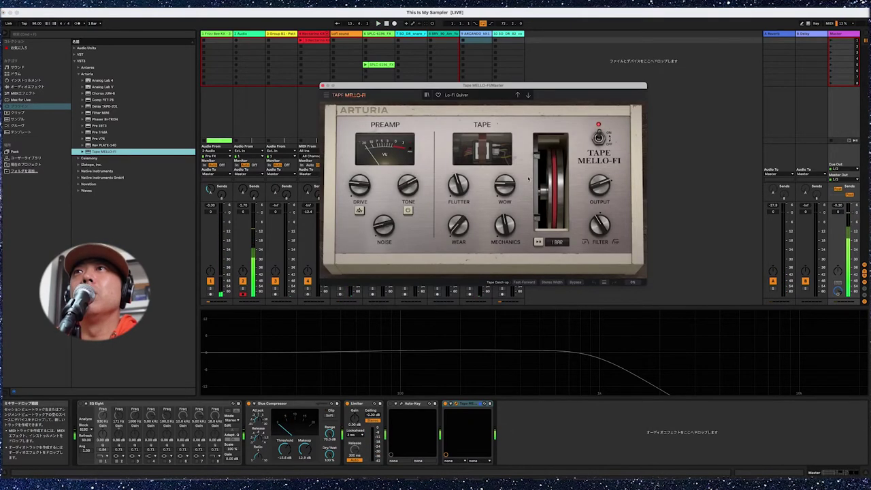
- Load the 1920 preset in Tape MELLO-FI and audition it on the full mix
left_click(486, 97)
mouse_move(492, 104)
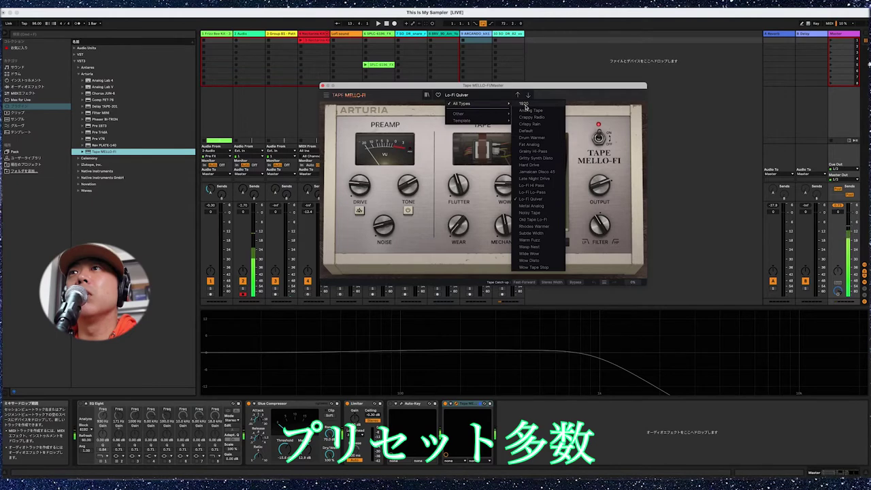
left_click(525, 104)
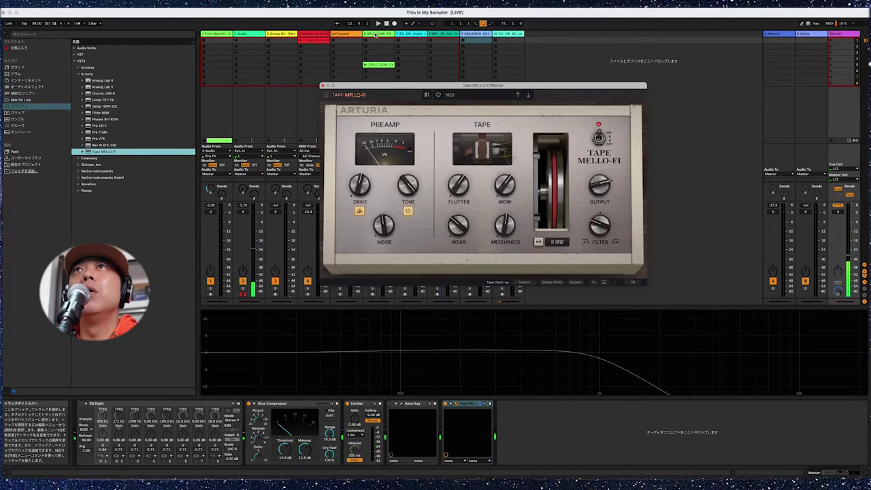
left_click(379, 24)
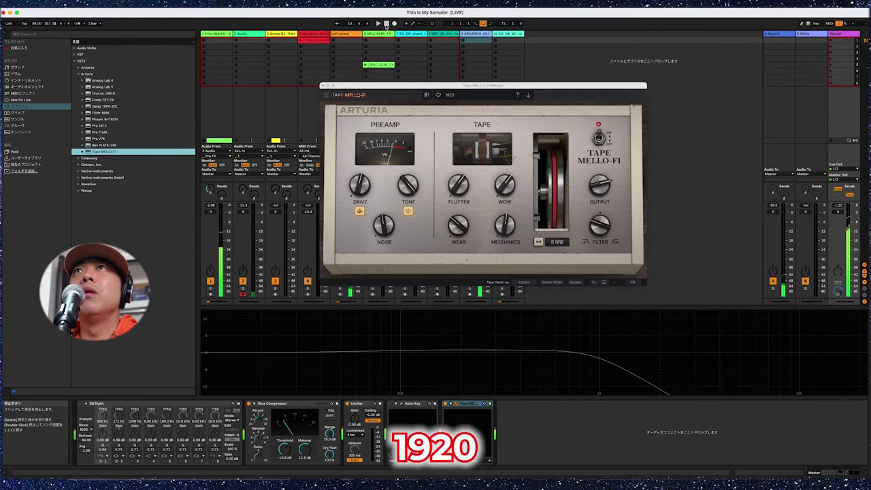
- Load the Crappy Radio preset in Tape MELLO-FI and audition it on the live voice
left_click(507, 97)
mouse_move(503, 103)
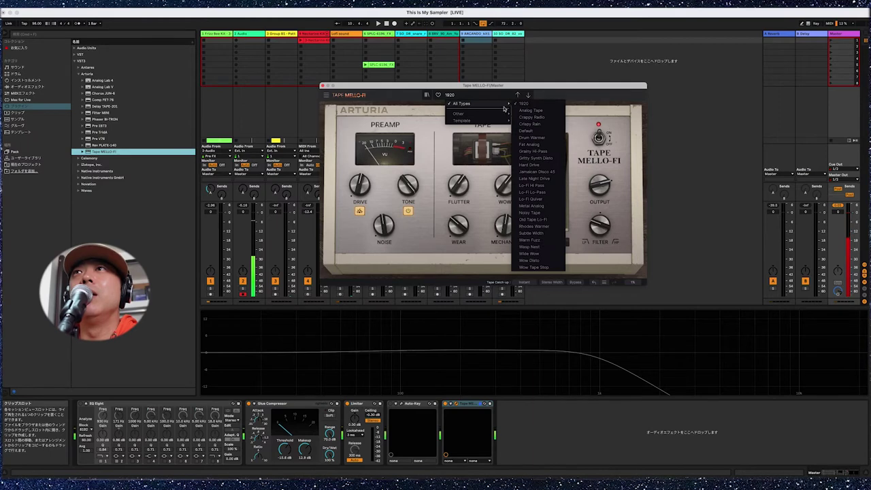
left_click(531, 117)
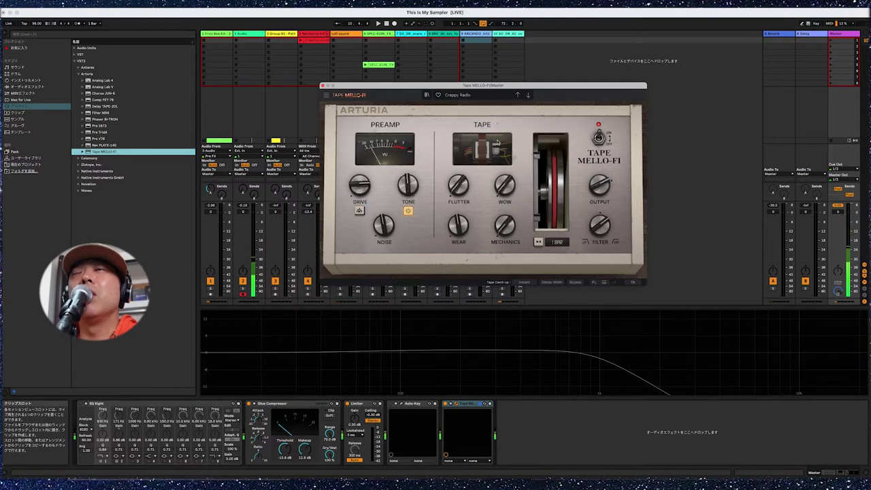
- Load the Lo-Fi Hi Pass preset in Tape MELLO-FI and compare the voice with the effect bypassed and active
left_click(497, 98)
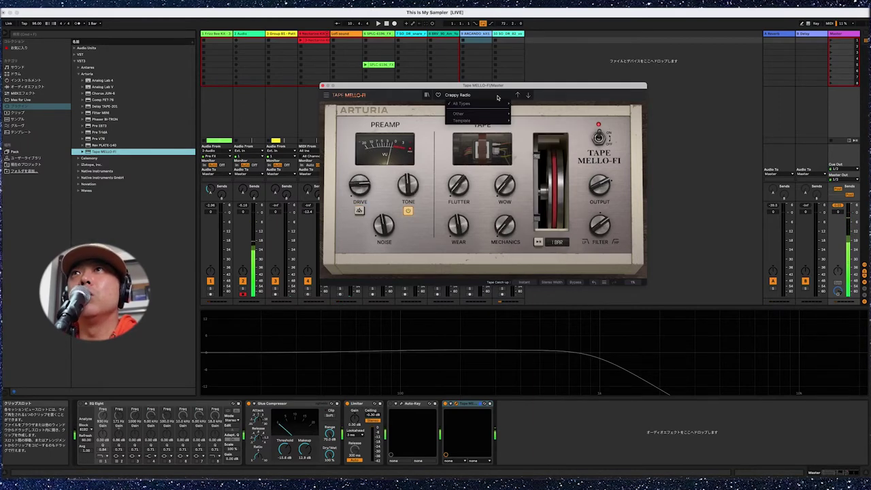
mouse_move(493, 103)
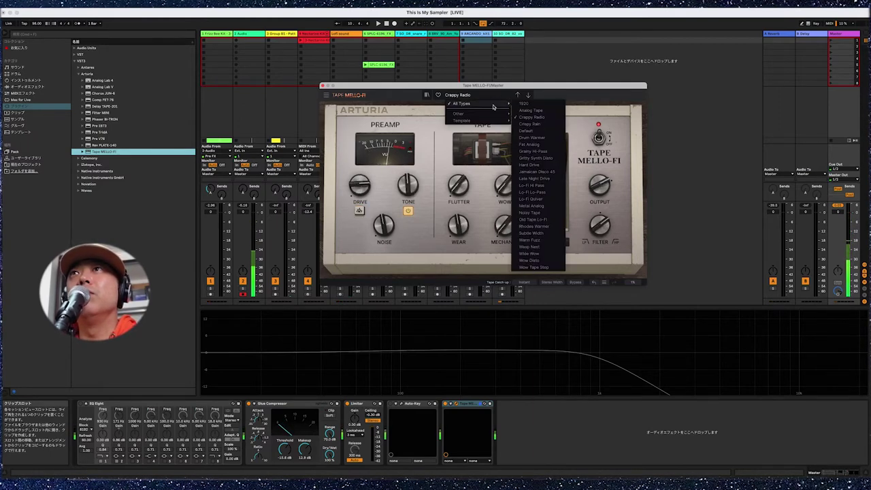
left_click(521, 185)
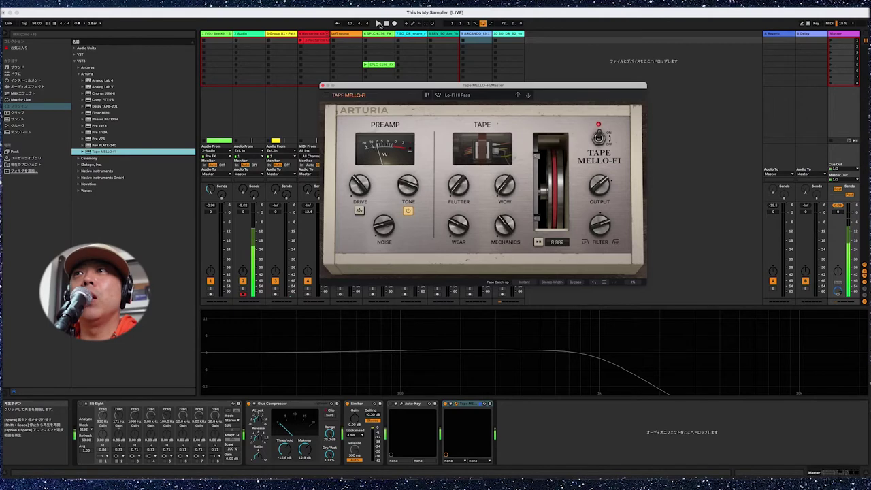
left_click(575, 282)
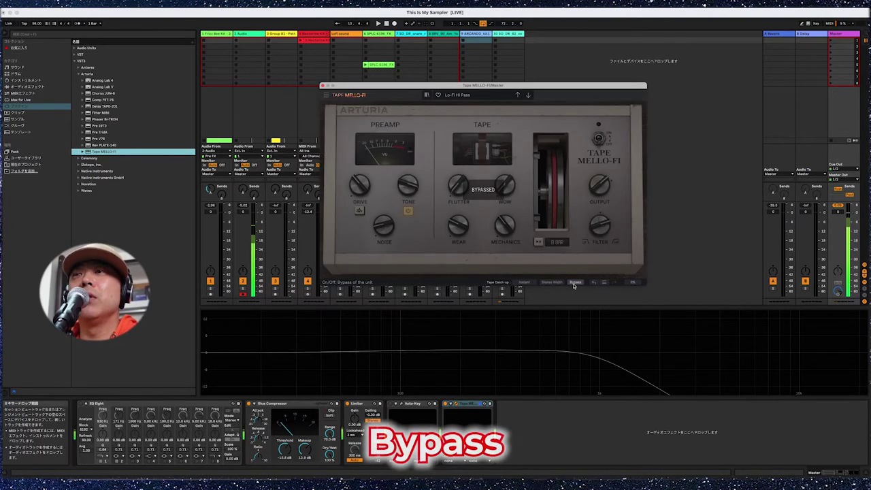
left_click(574, 283)
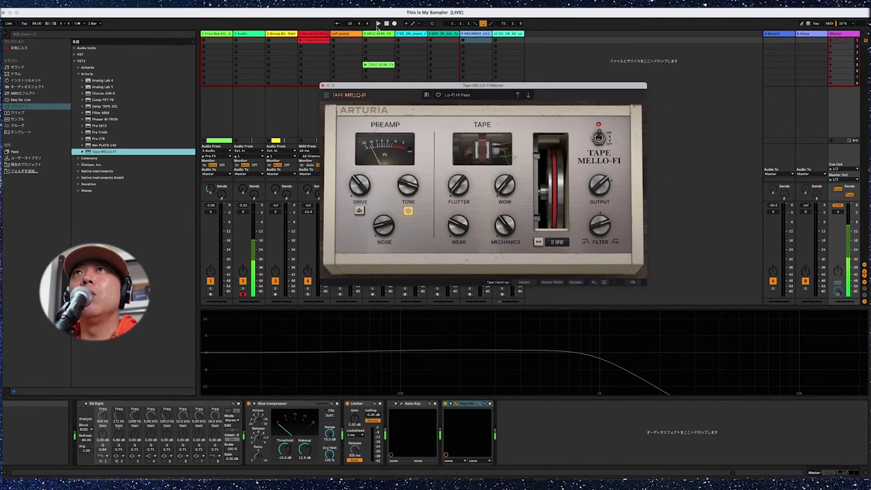
- Play the full mix through the Lo-Fi Hi Pass preset and toggle Tape MELLO-FI's Tape Stop during playback
left_click(378, 24)
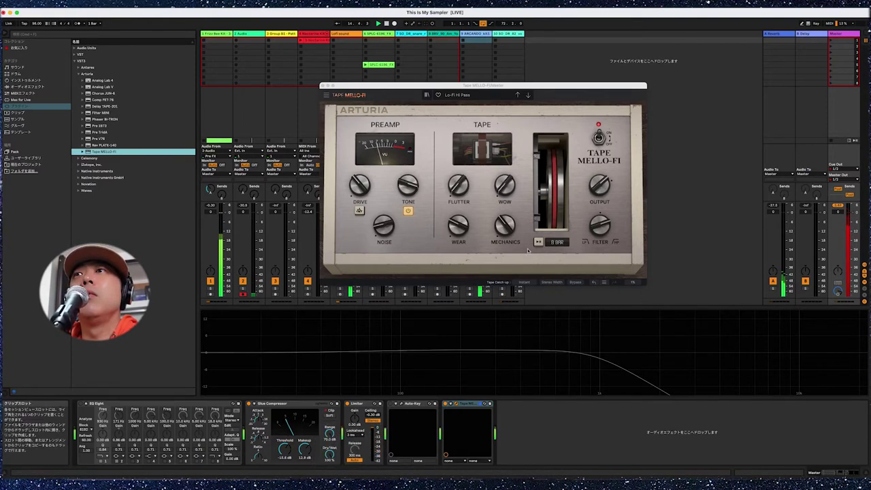
left_click(538, 242)
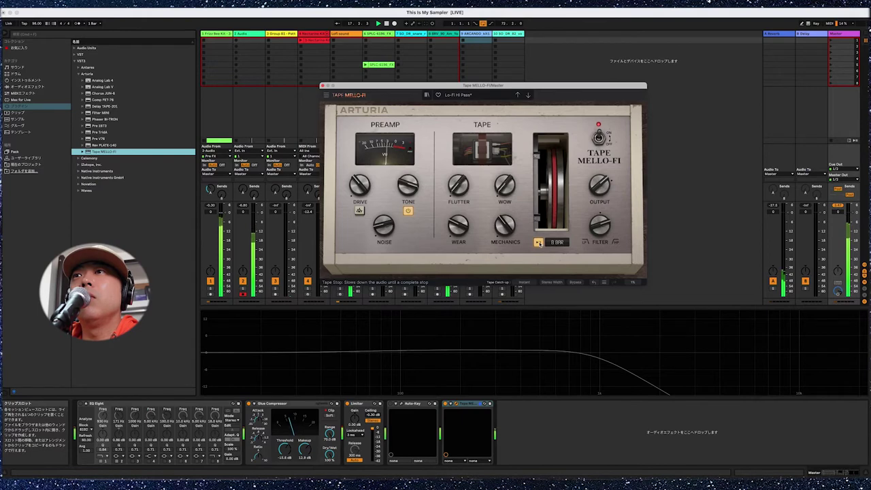
left_click(539, 243)
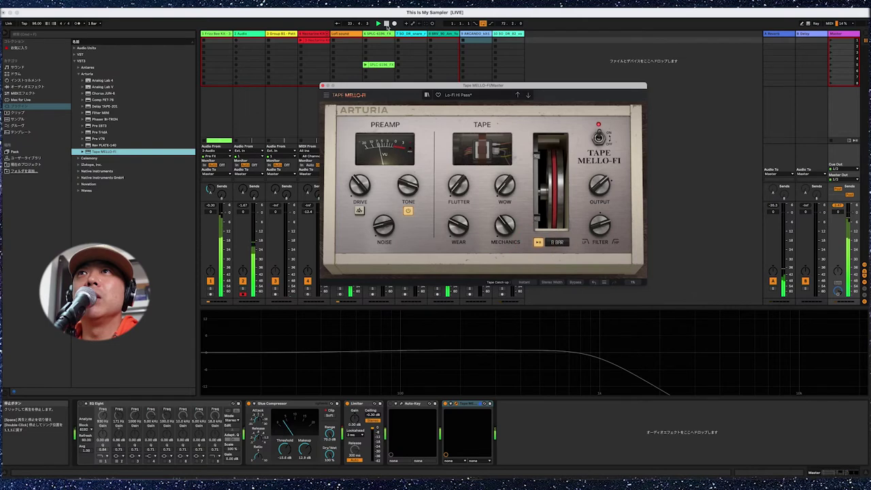
- Adjust the Flutter amount of Tape MELLO-FI slightly while the mix plays
left_click(486, 96)
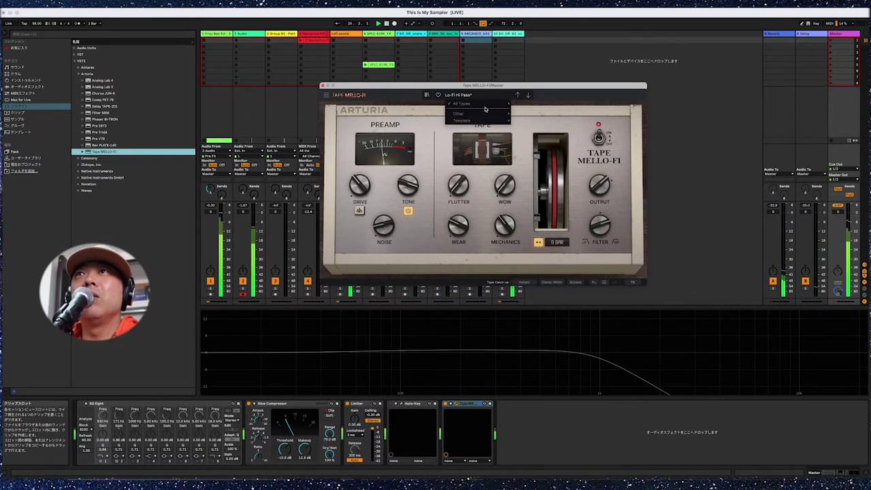
mouse_move(486, 103)
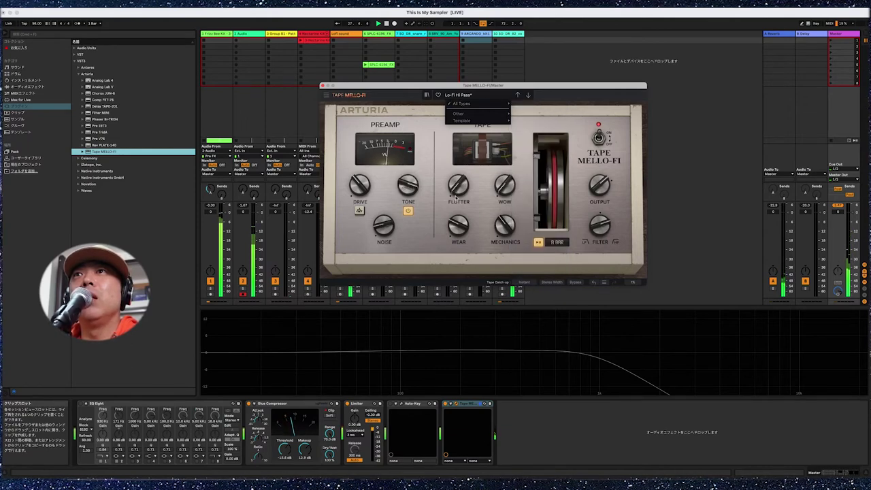
left_click(462, 182)
left_click_drag(459, 184, 459, 180)
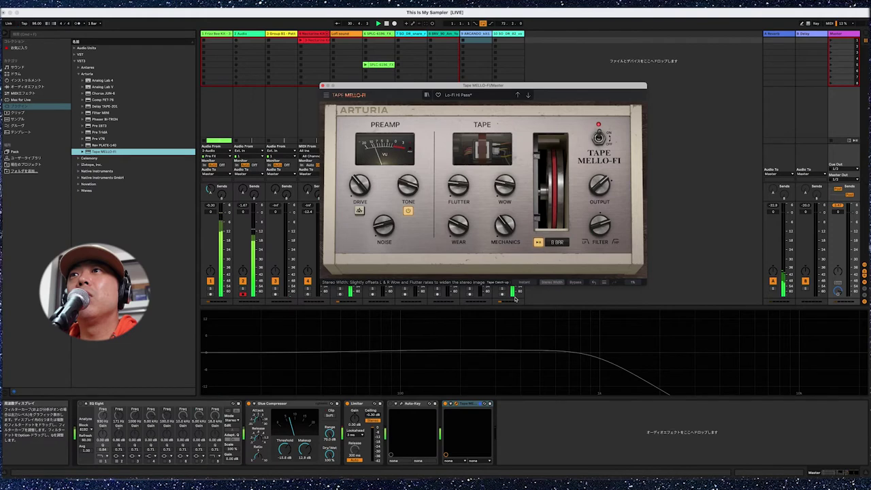
- Load the Jamaican Disco 45 preset in Tape MELLO-FI, audition it on the full mix, and stop playback
left_click(499, 95)
mouse_move(497, 104)
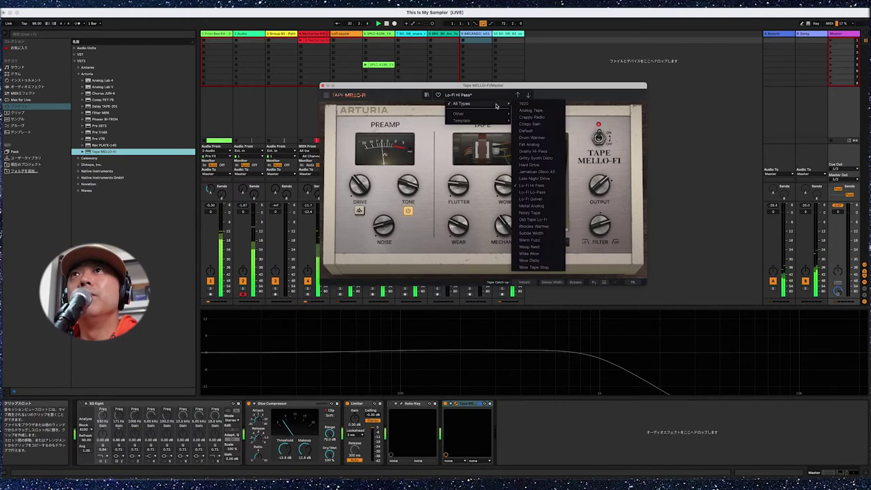
left_click(548, 174)
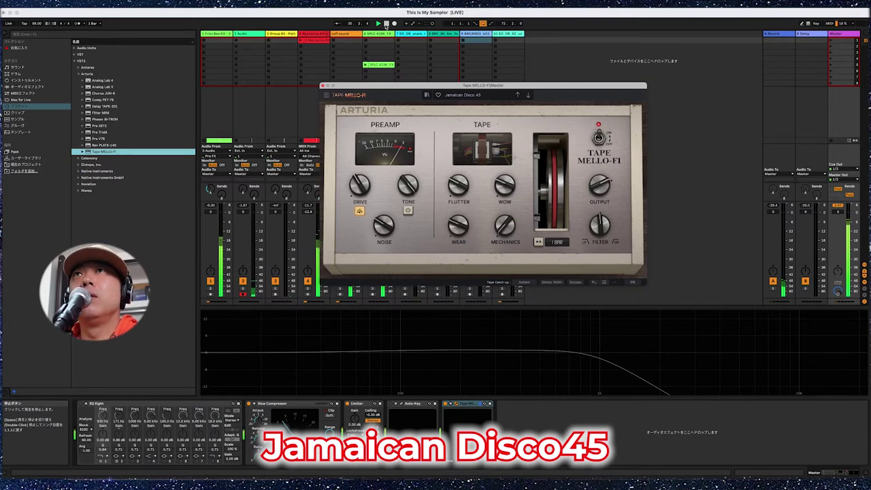
left_click(381, 26)
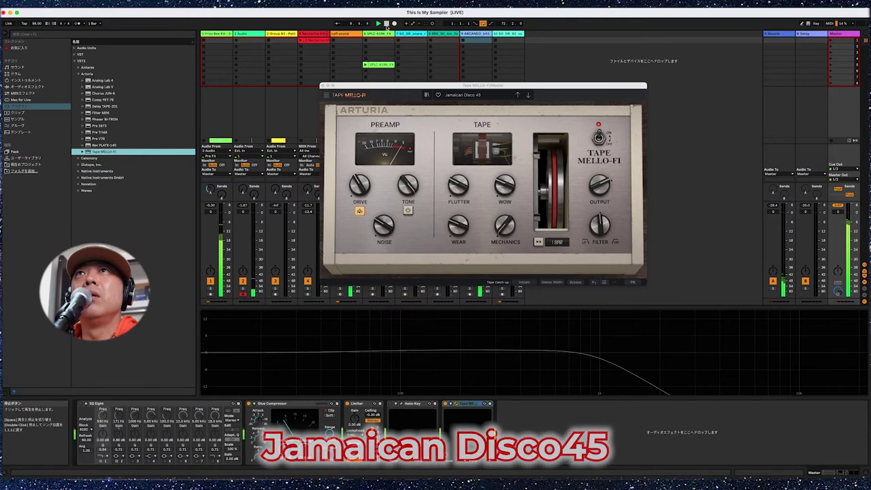
left_click(387, 26)
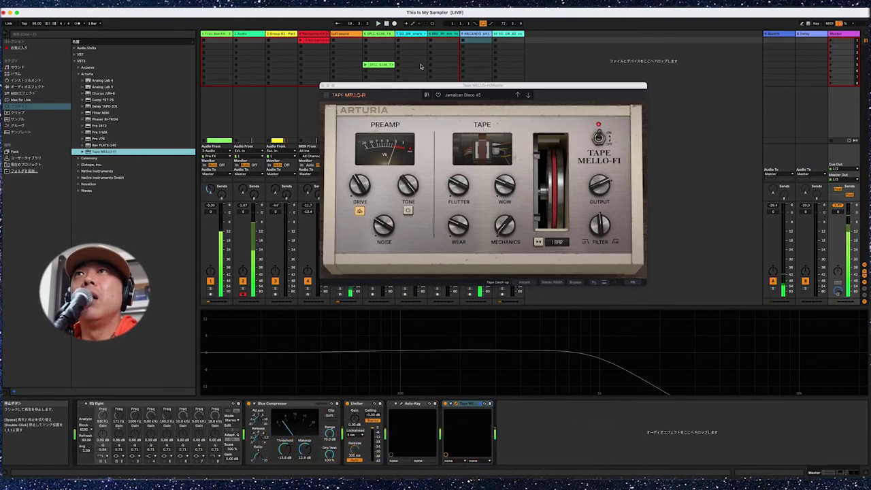
- Reload the Lo-Fi Hi Pass preset in Tape MELLO-FI and bypass the effect to compare the voice without it
left_click(487, 94)
mouse_move(495, 105)
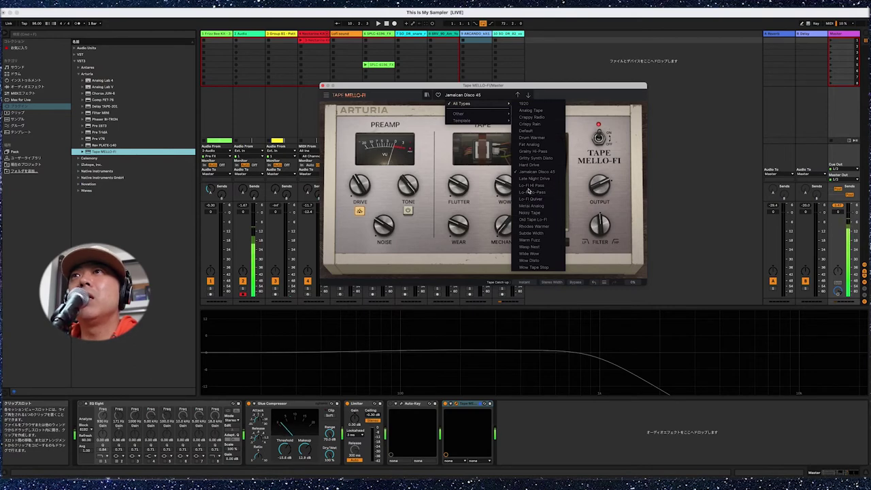
left_click(530, 185)
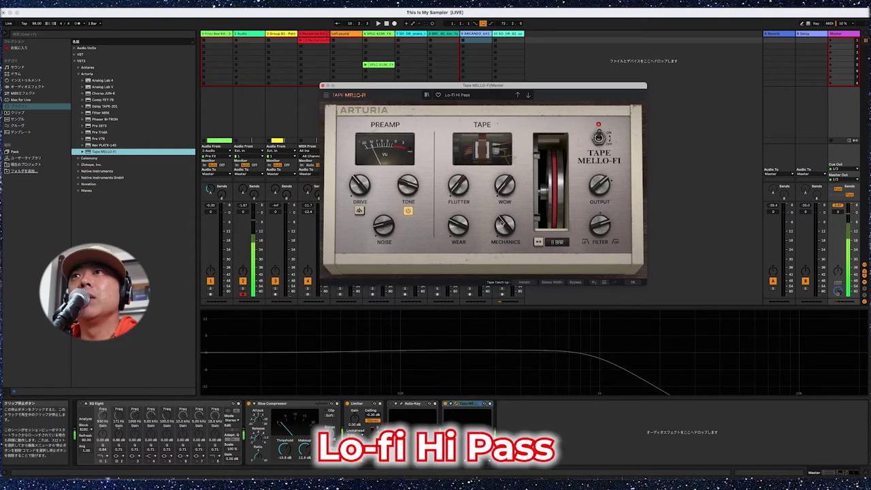
left_click(575, 283)
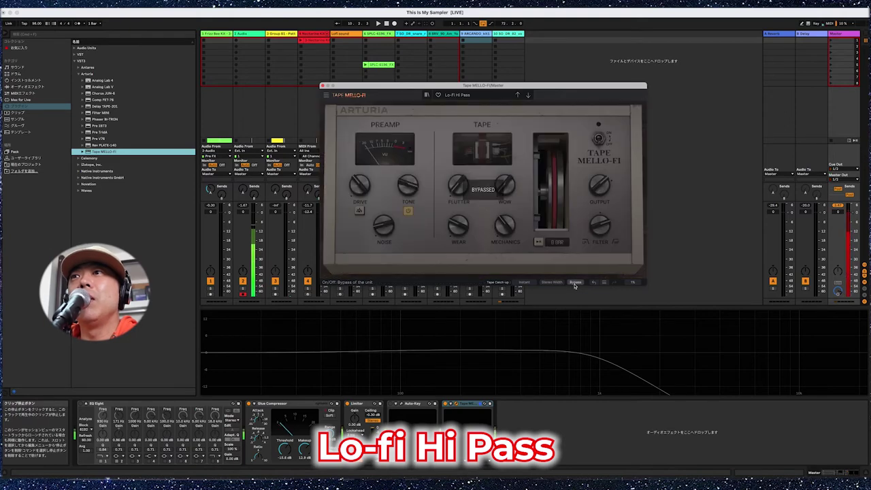